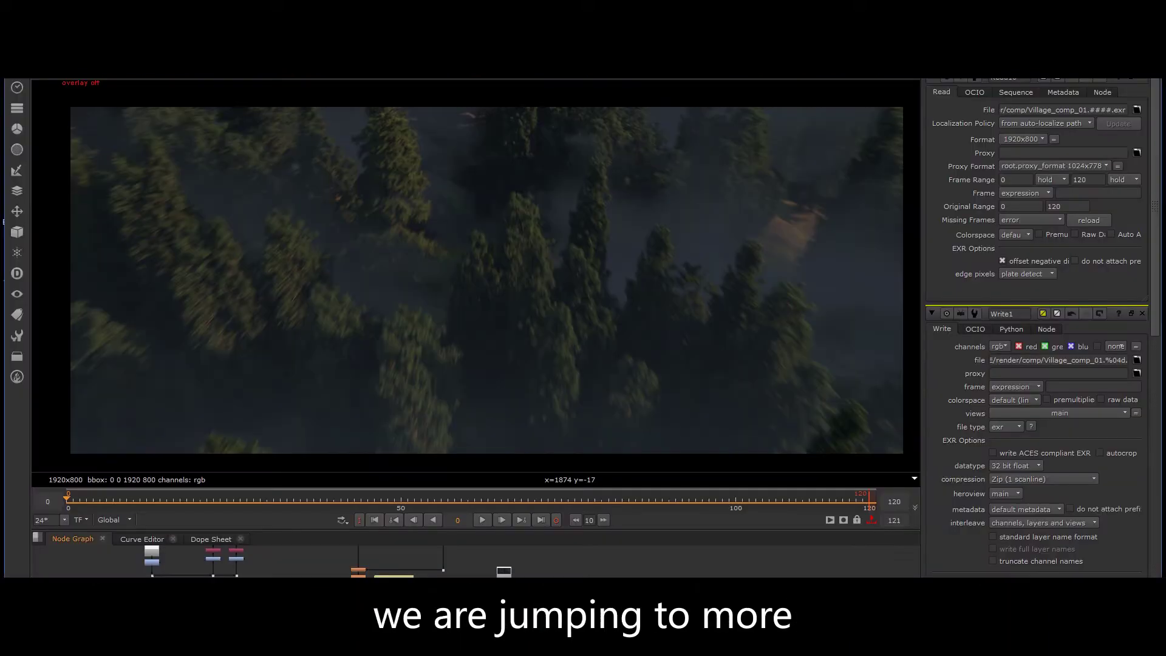
Step: Play back the aerial forest composite at 24 fps from the viewer timeline
left_click(482, 519)
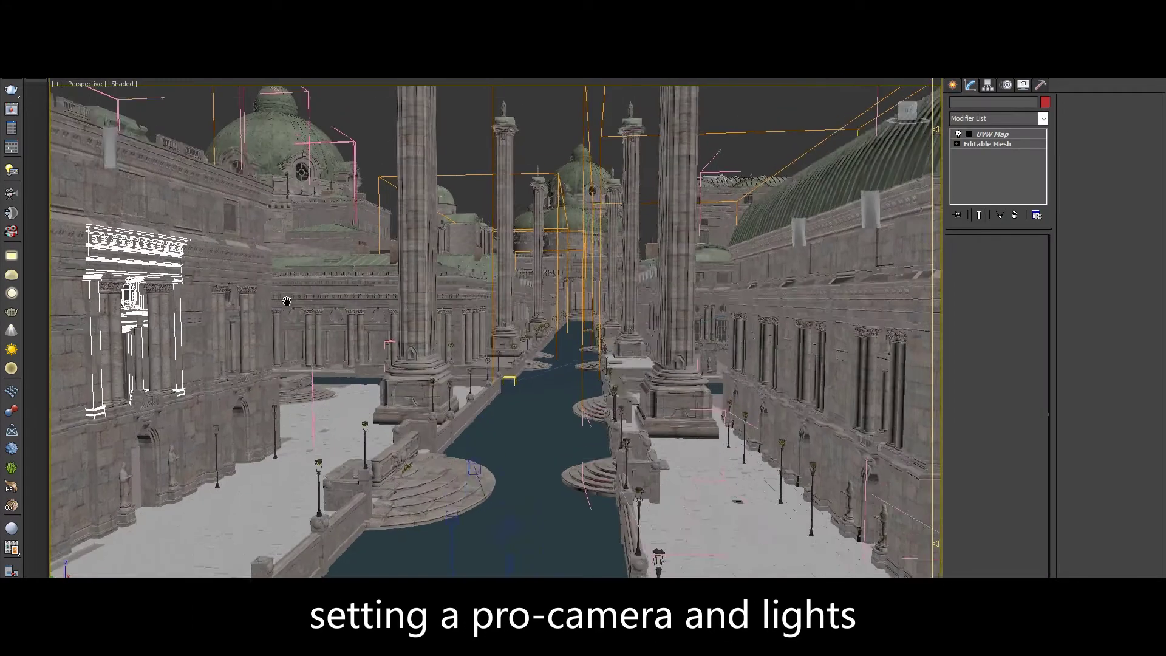
Step: Inspect the facade and box UVW mappings, orbiting to a top-down view over the canal
left_click(234, 221)
scroll(518, 291, "up", 6)
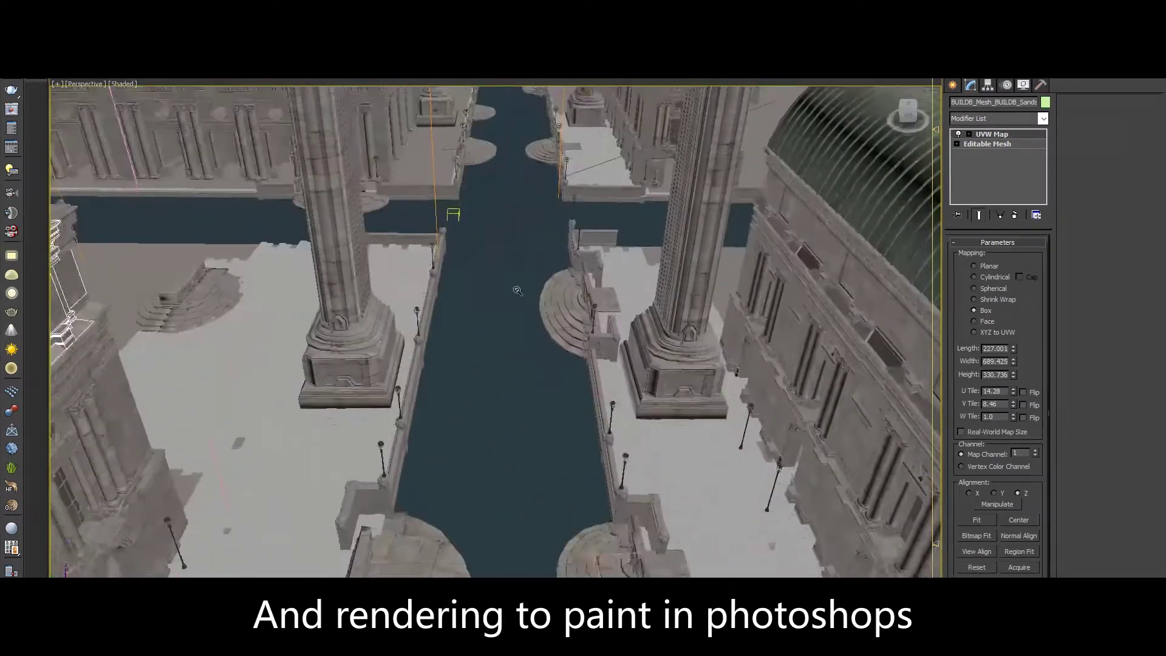
middle_click_drag(519, 280, 442, 327, "alt")
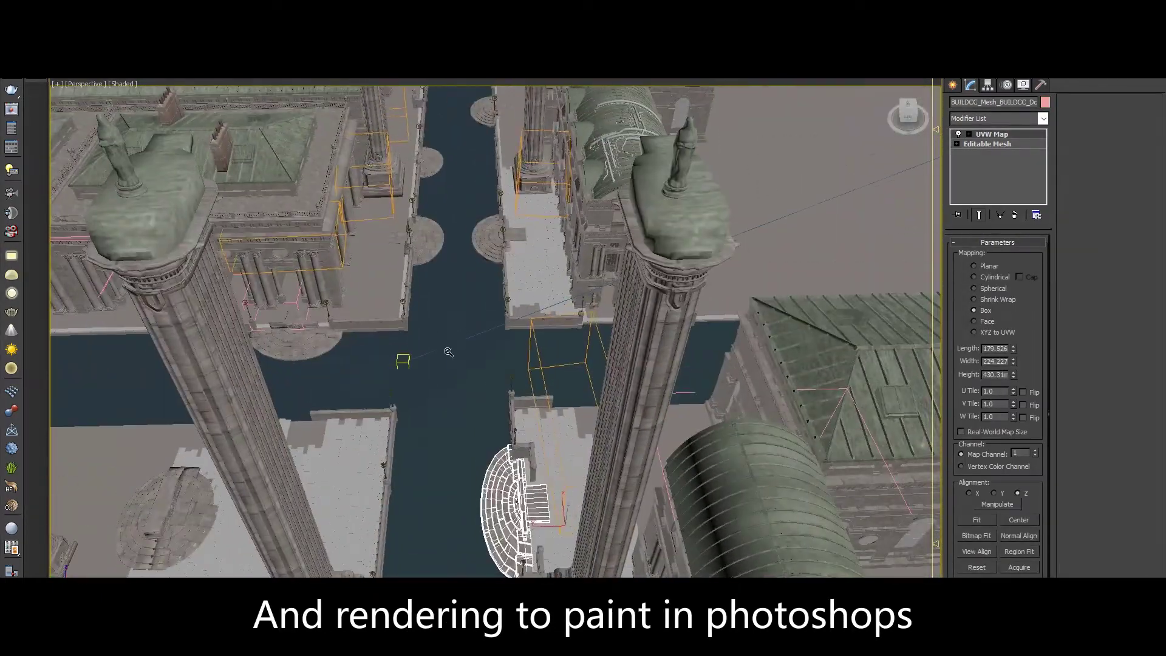
left_click(443, 334)
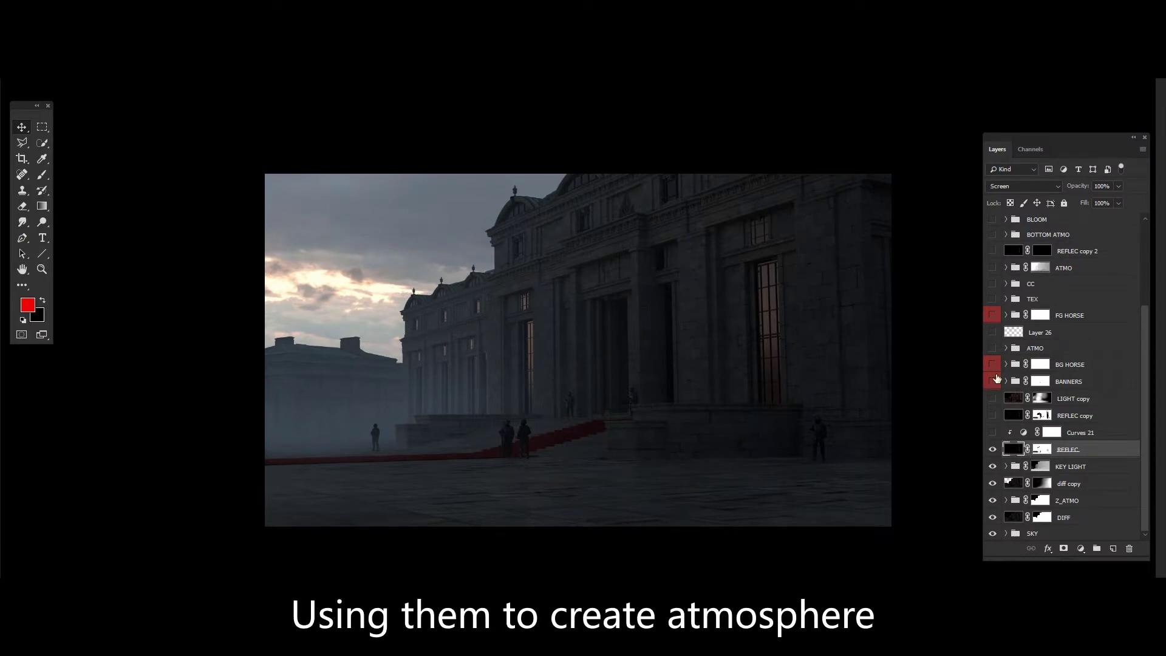
left_click(1025, 186)
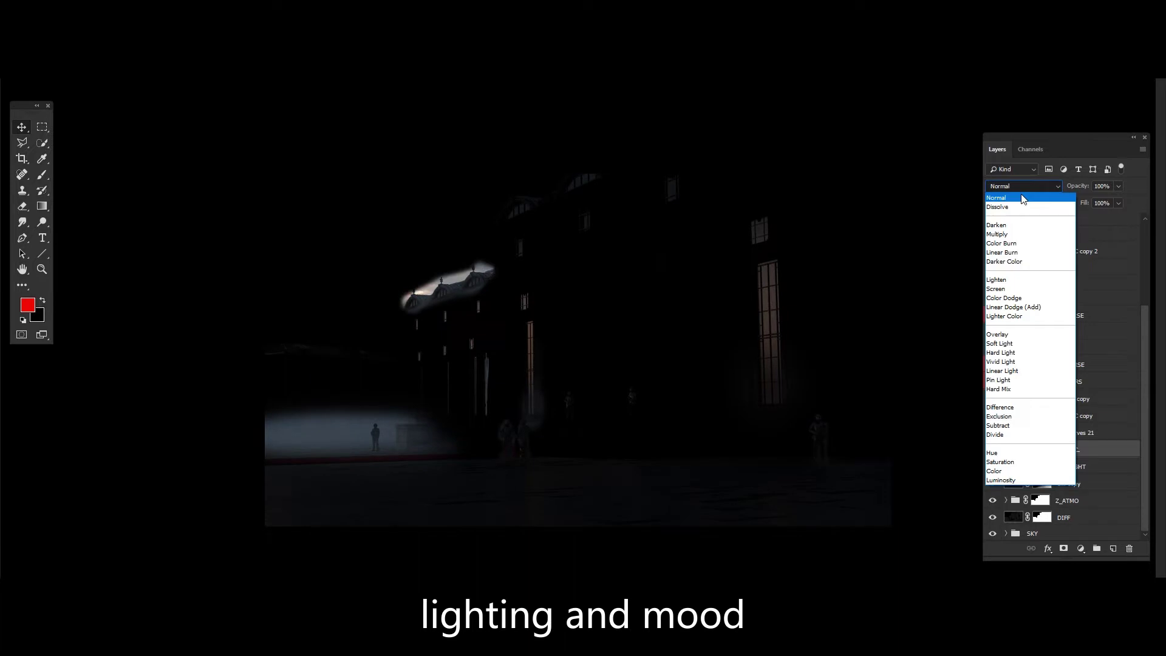
left_click(1027, 292)
left_click(1042, 449, "shift")
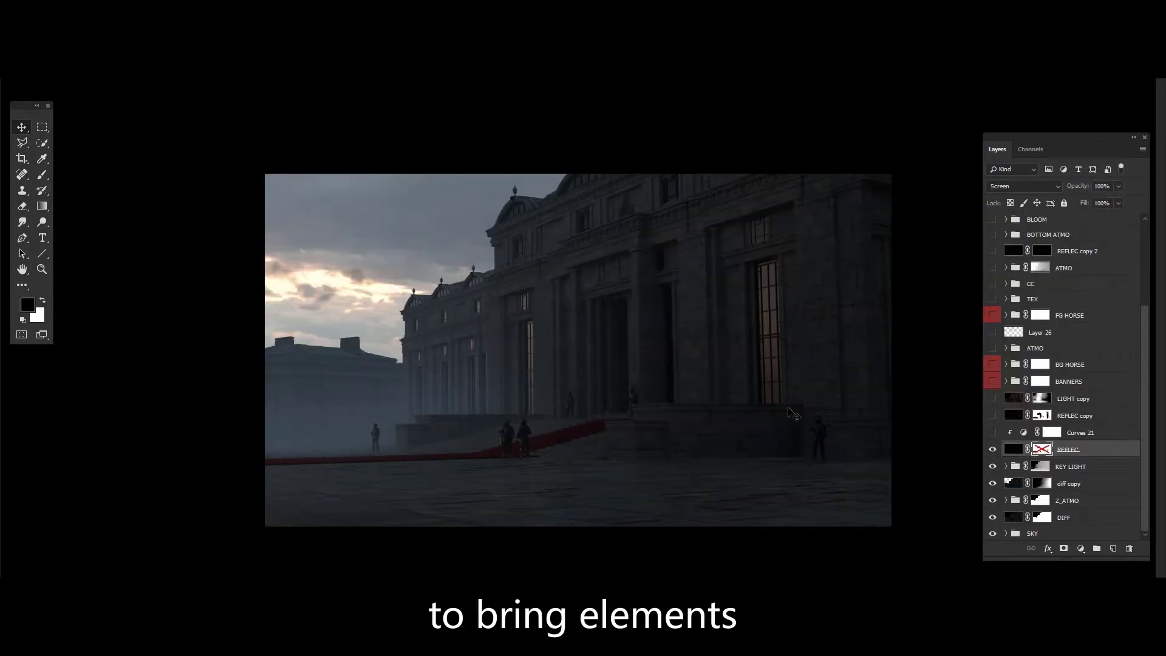
scroll(829, 446, "up", 4, "alt")
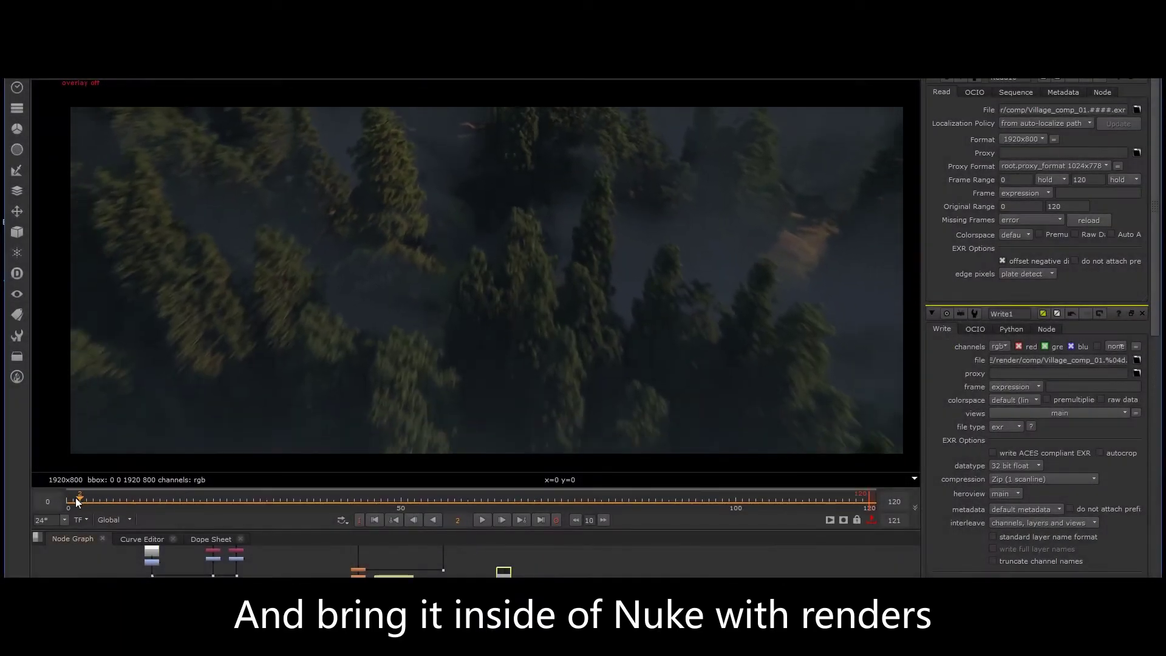
Step: Scrub the temple composite's playhead from frame 2 to frame 30
left_click_drag(77, 500, 184, 495)
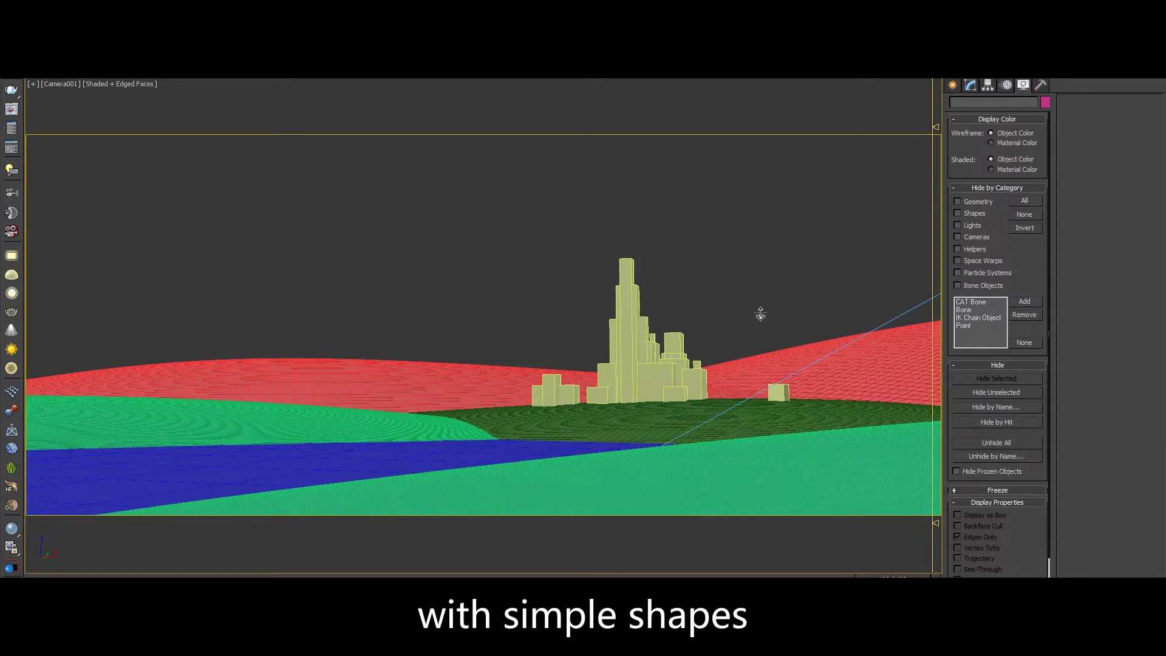
Step: Switch Camera001 to Perspective and orbit around the simple-shapes landscape blockout
key("p")
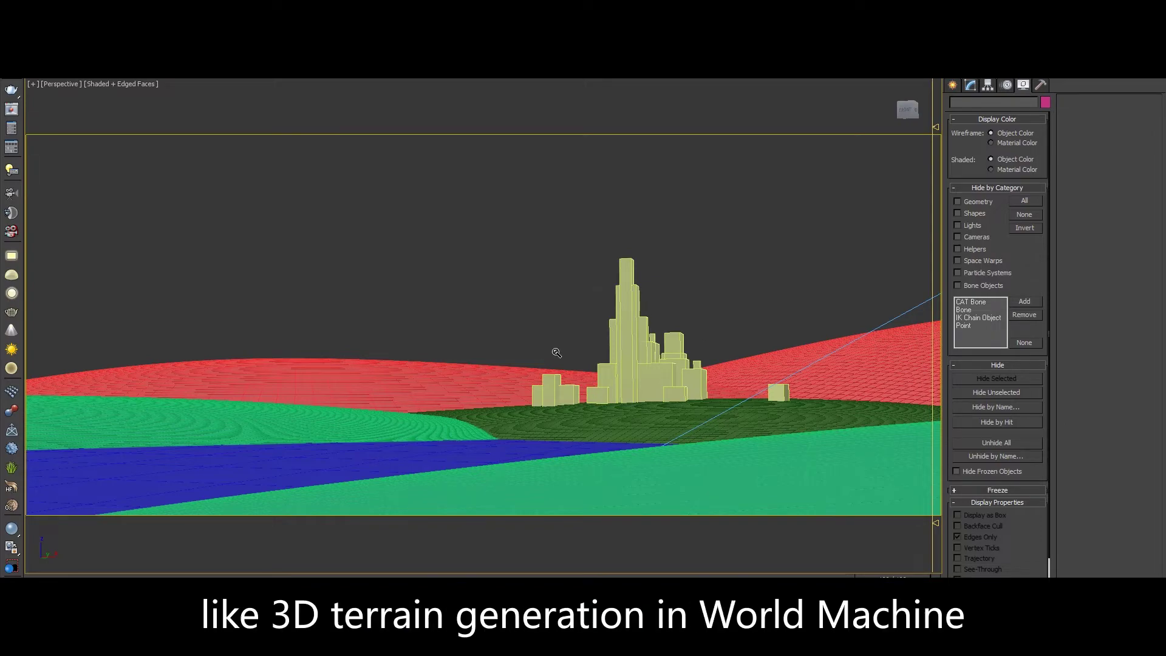
middle_click_drag(556, 353, 646, 323, "alt")
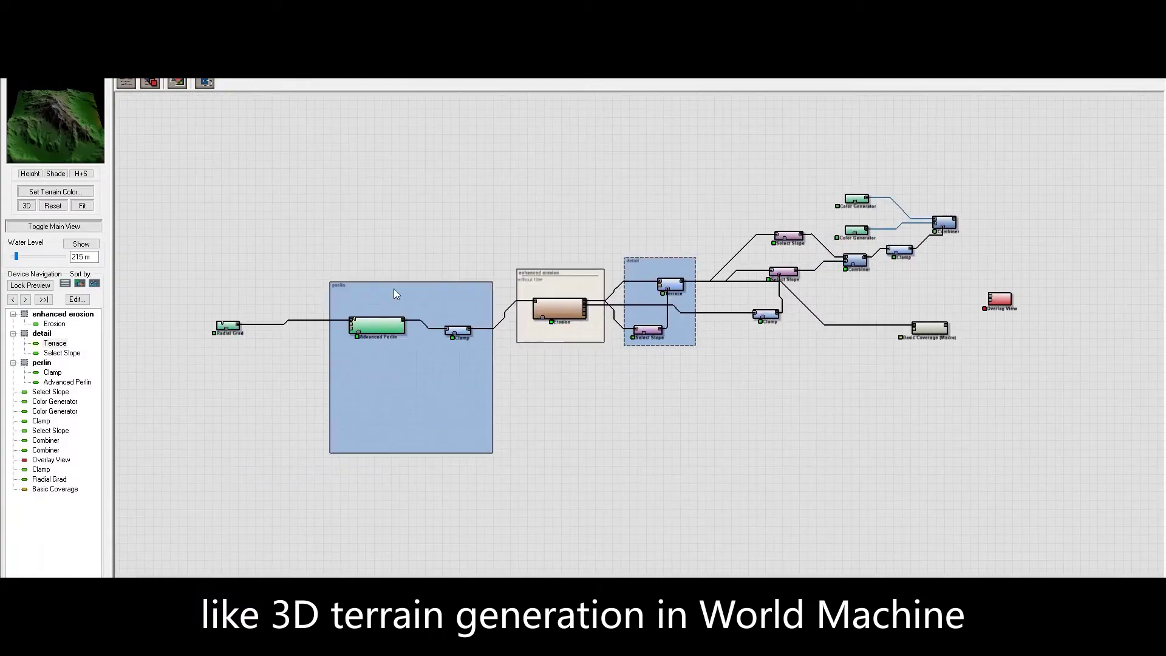
Step: Preview the Erosion and Terrace node terrain outputs
left_click(238, 326)
left_click(559, 308)
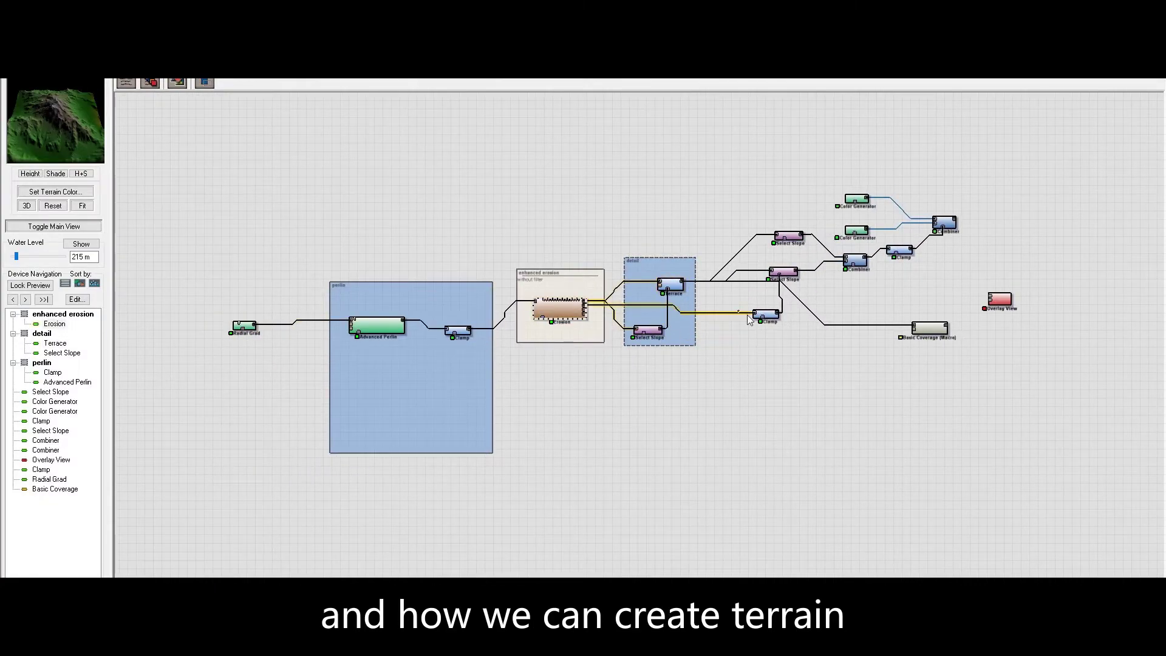
left_click(670, 284)
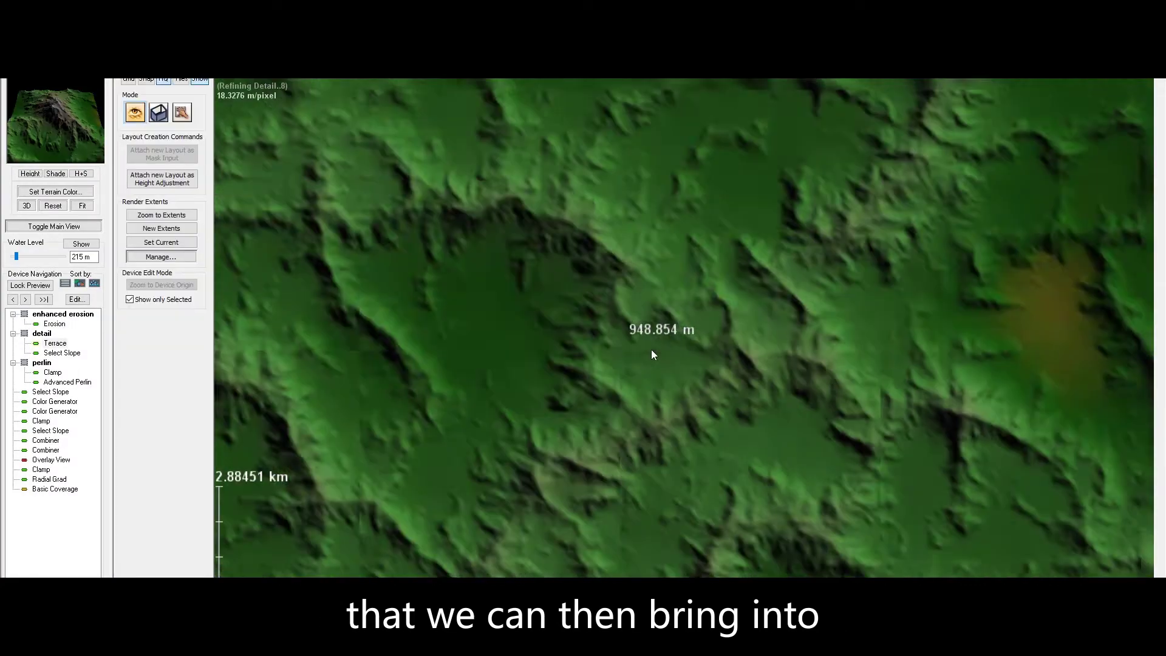
scroll(651, 355, "down", 5)
scroll(563, 409, "up", 3)
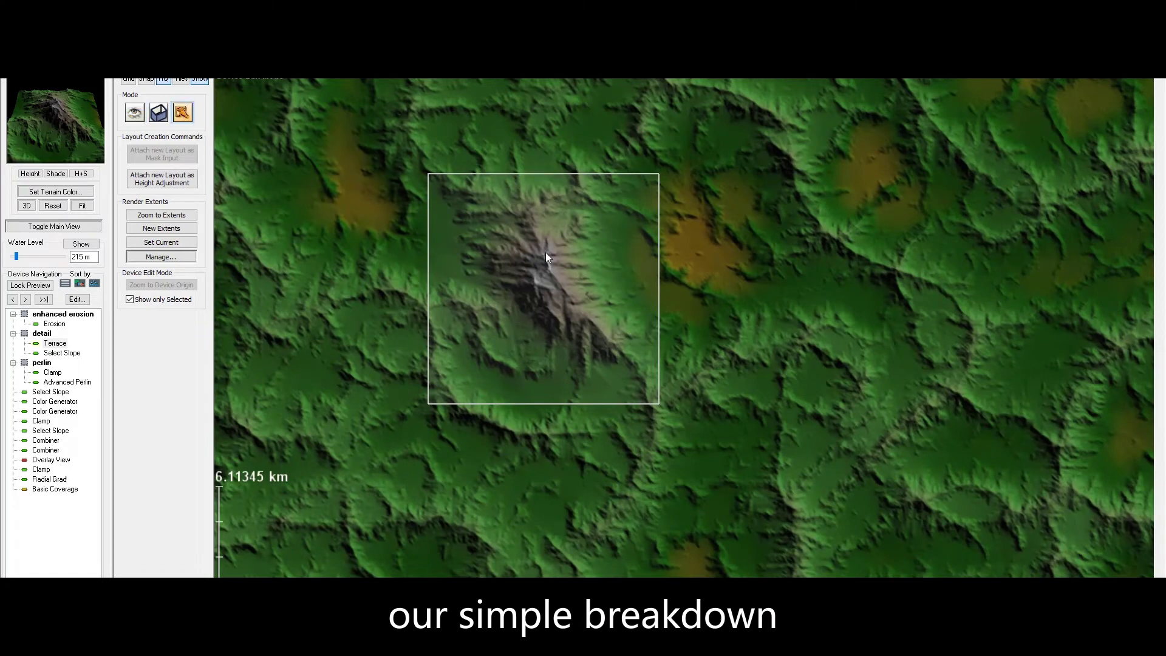
scroll(546, 255, "down", 2)
Step: Move the Main Extents box around the mountain and preview the Clamp and Basic Coverage outputs
left_click_drag(581, 355, 608, 331)
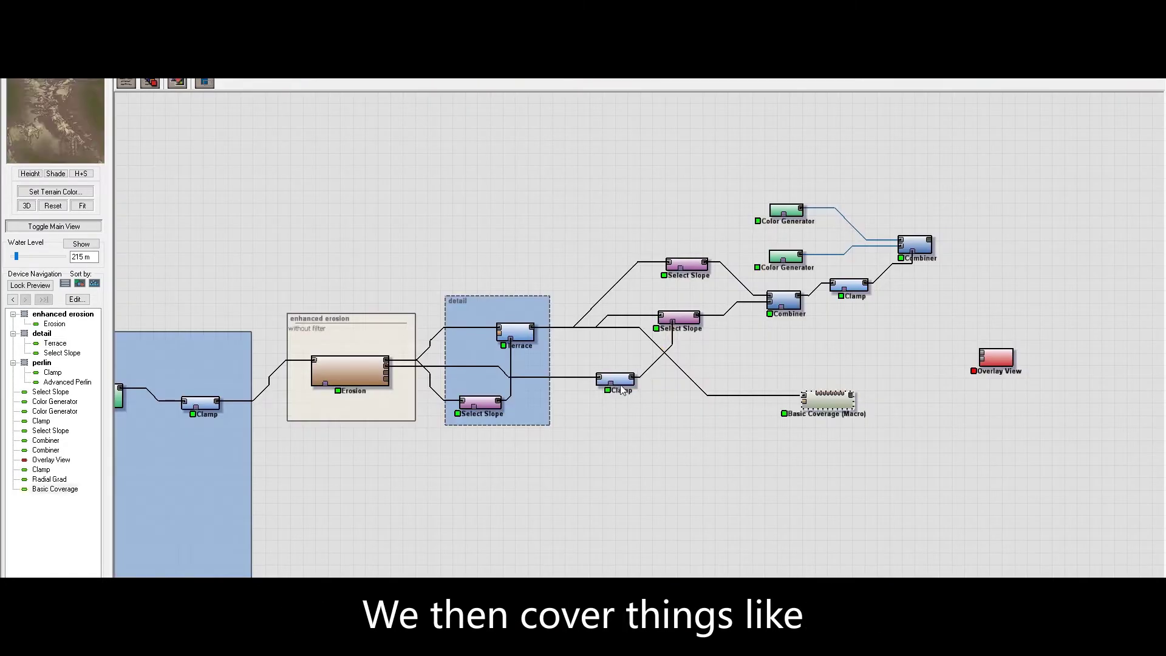
left_click(626, 386)
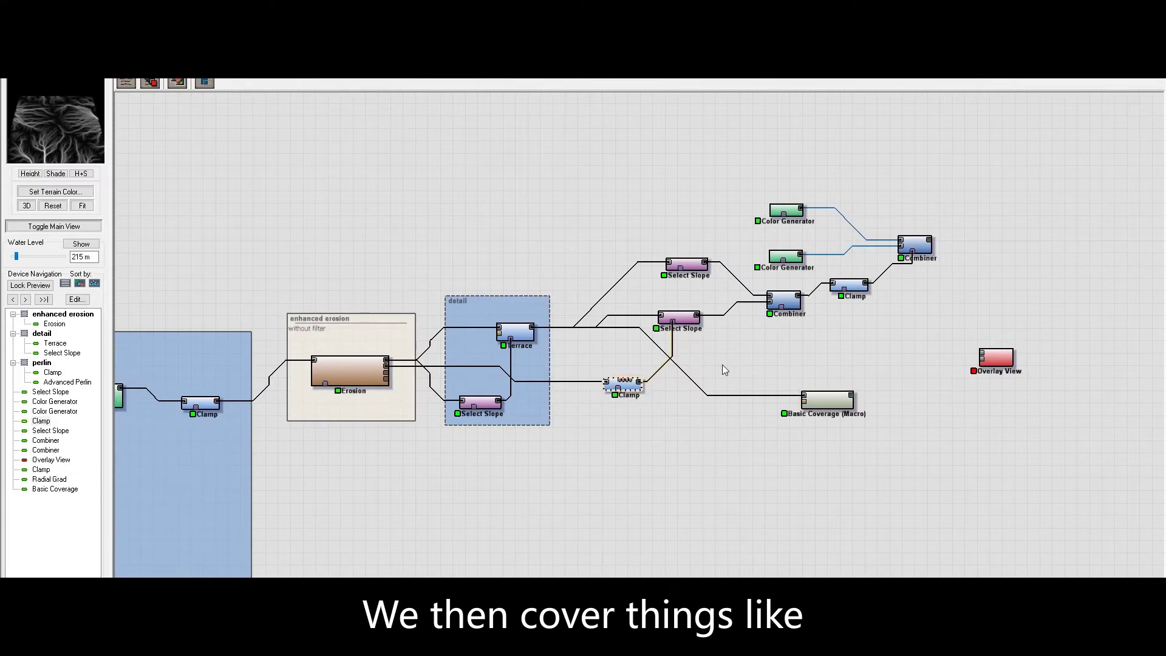
left_click(828, 400)
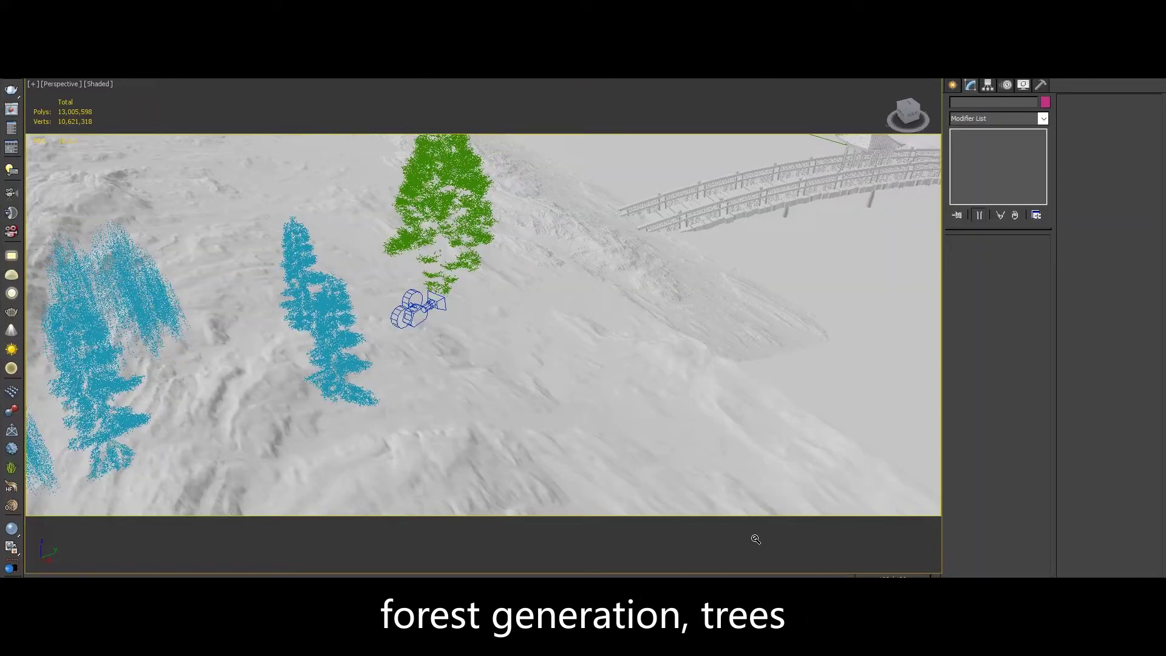
middle_click_drag(724, 523, 505, 346, "alt")
left_click(522, 356)
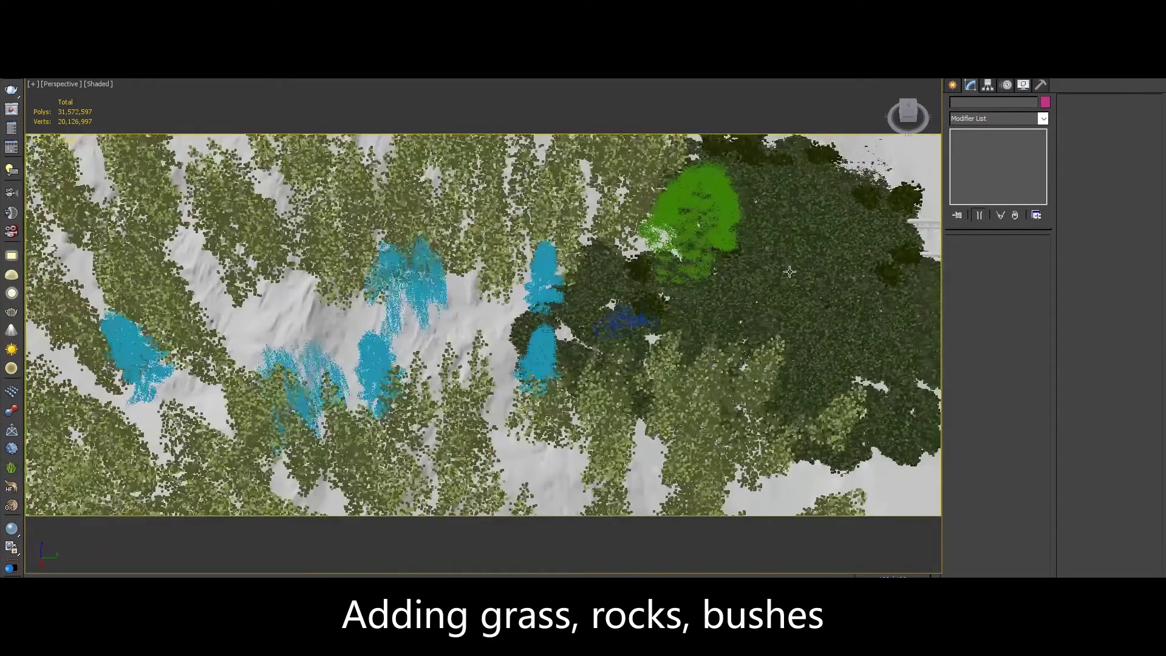
middle_click_drag(773, 320, 601, 260)
left_click(524, 372)
left_click(998, 255)
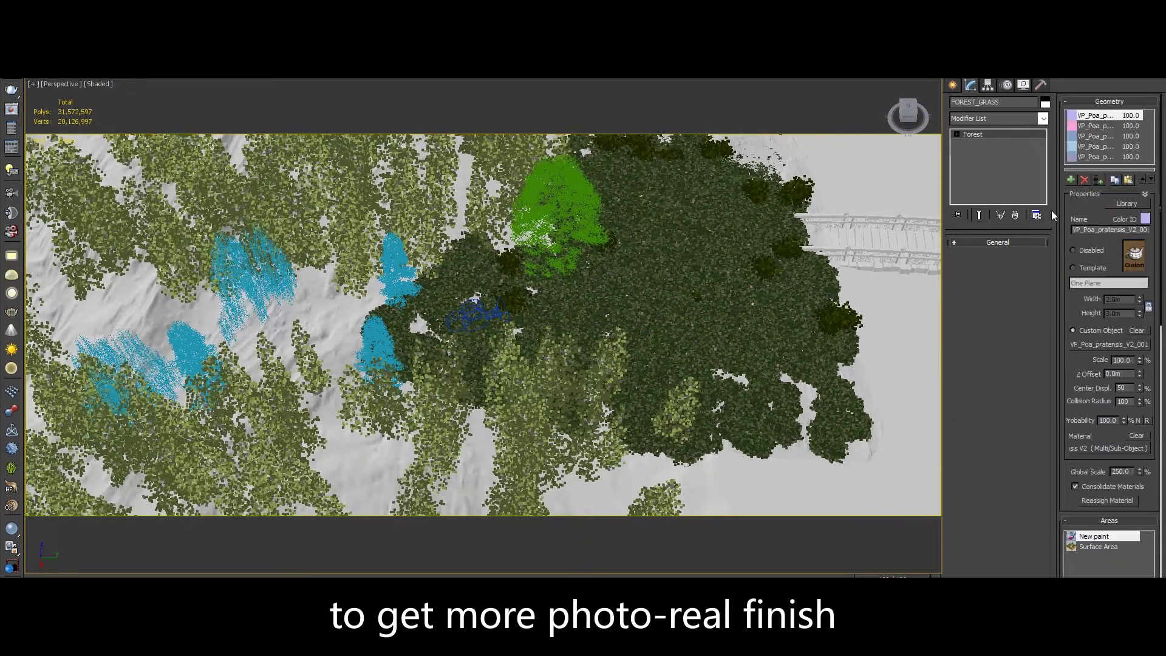
middle_click_drag(638, 316, 659, 351)
left_click(589, 521)
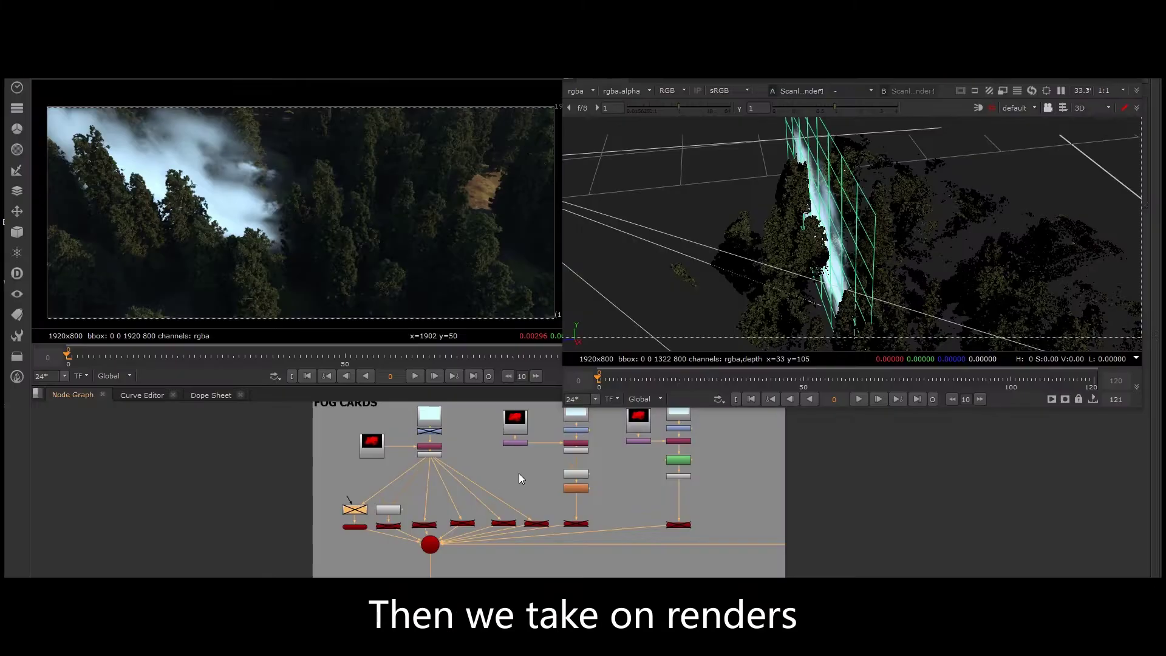
Step: Open DeepToPoints1 and move the fog card to the right in the 3D view
middle_click_drag(489, 472, 366, 486)
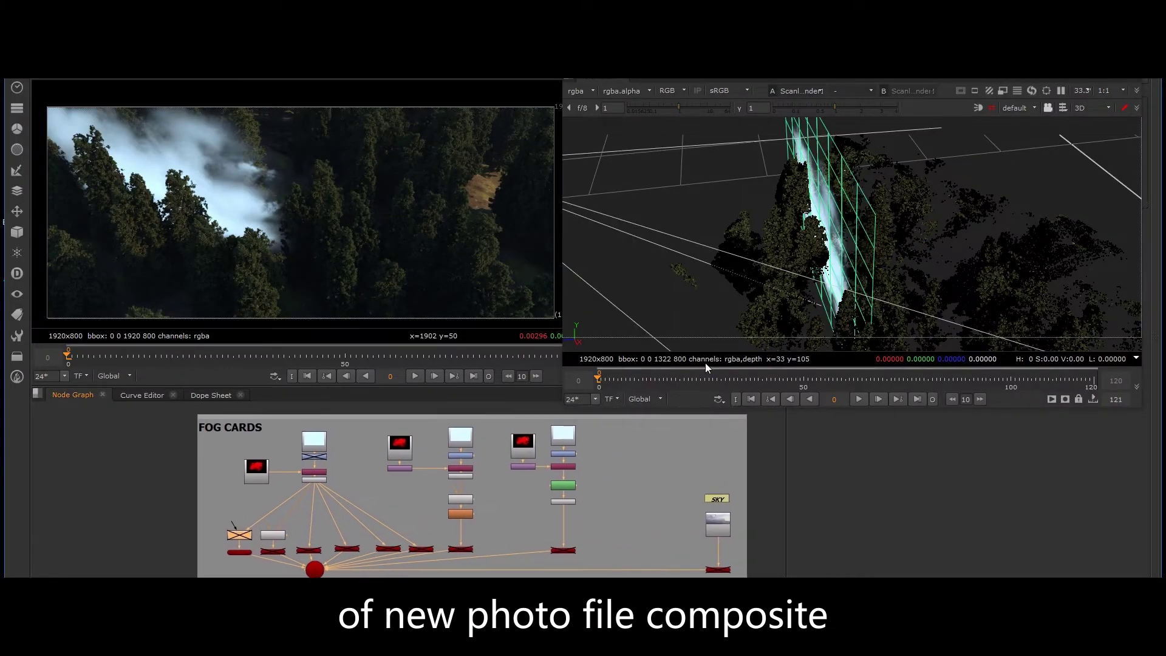
mouse_move(749, 229)
left_mouse_down("ctrl")
mouse_move(784, 243)
mouse_move(749, 240)
left_mouse_up("ctrl")
middle_click_drag(377, 486, 363, 480)
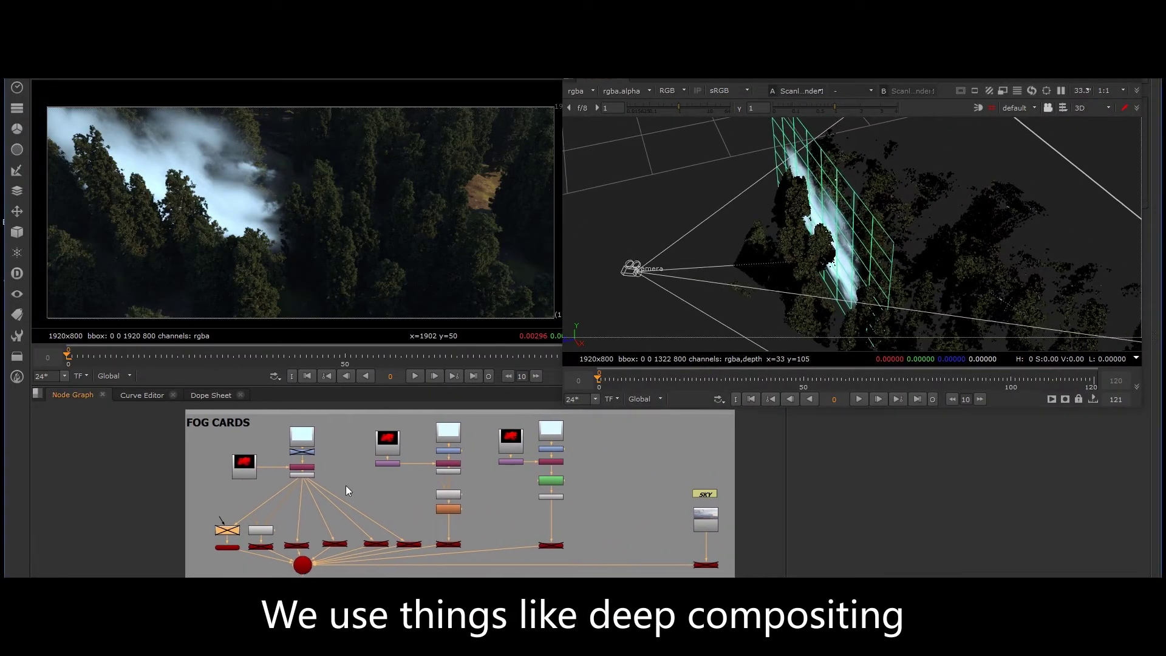
double_click(226, 546)
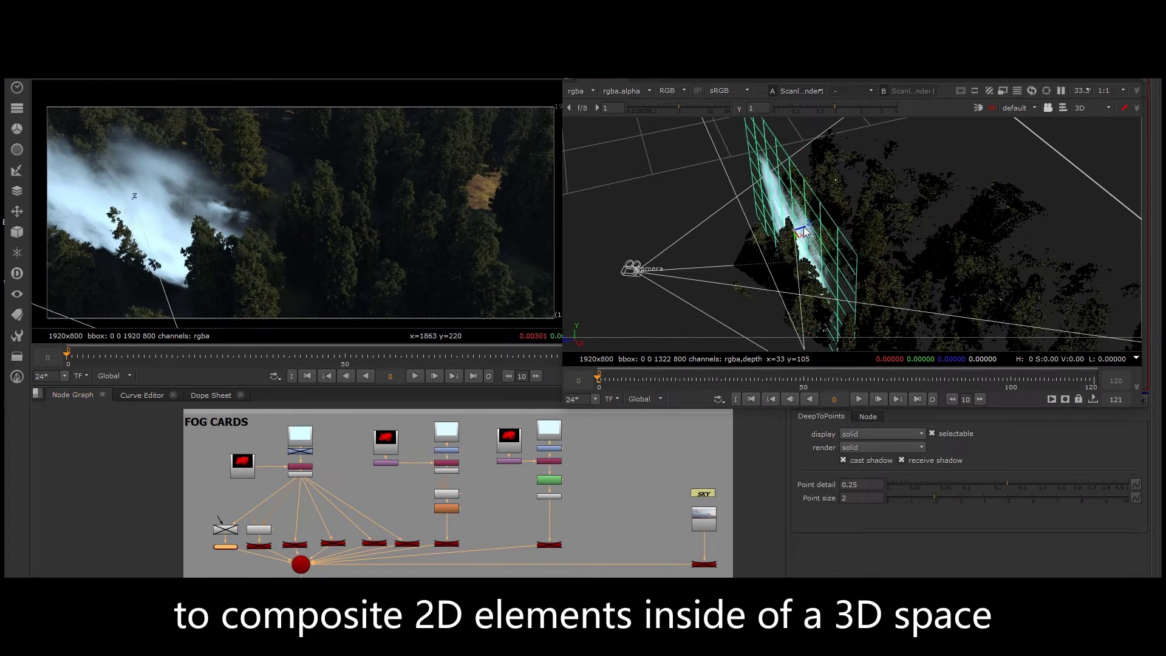
left_click_drag(812, 229, 829, 222)
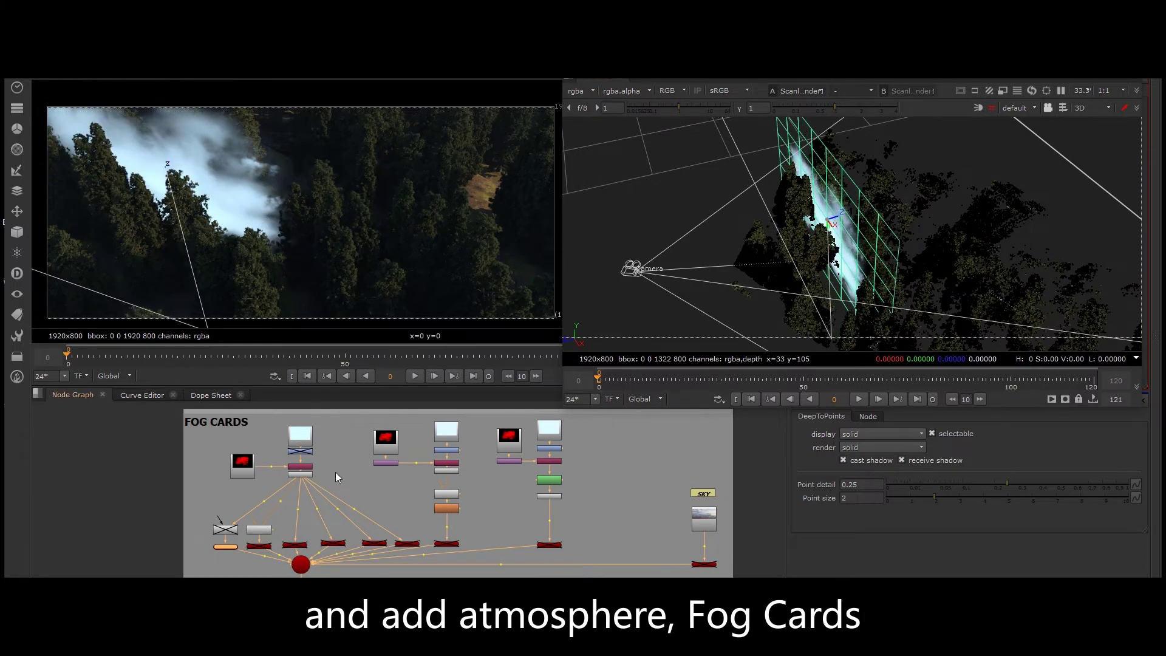
Step: Disable Dissolve1 to hide the first fog card's mist
left_click(300, 450)
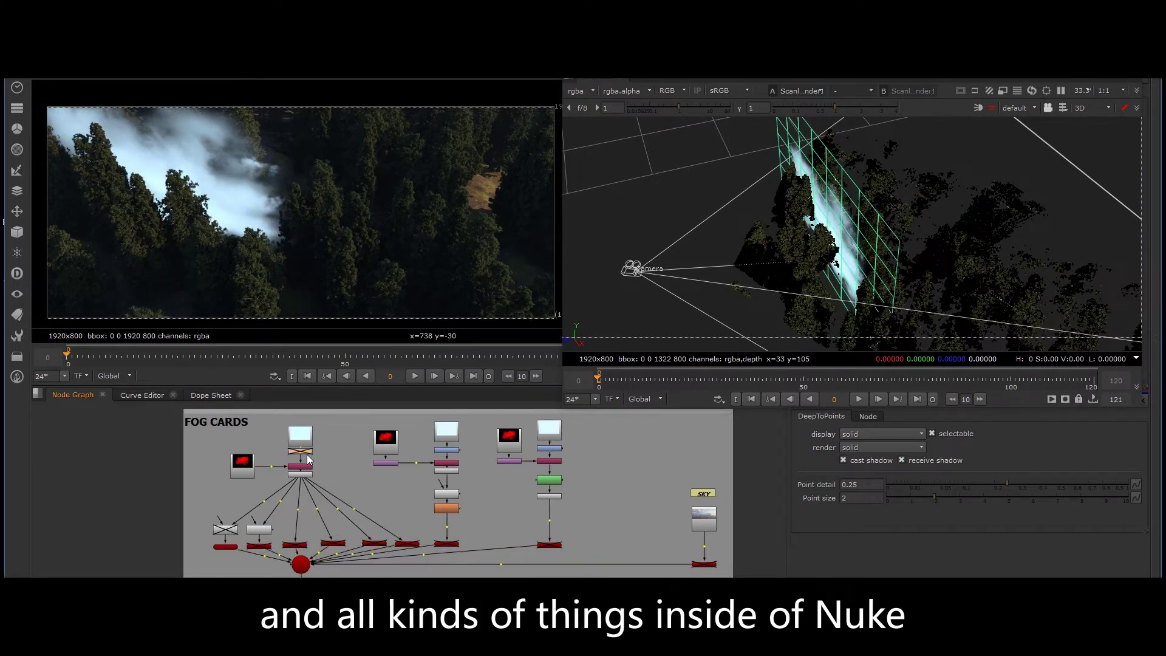
key("d")
key("d")
scroll(264, 522, "up", 3)
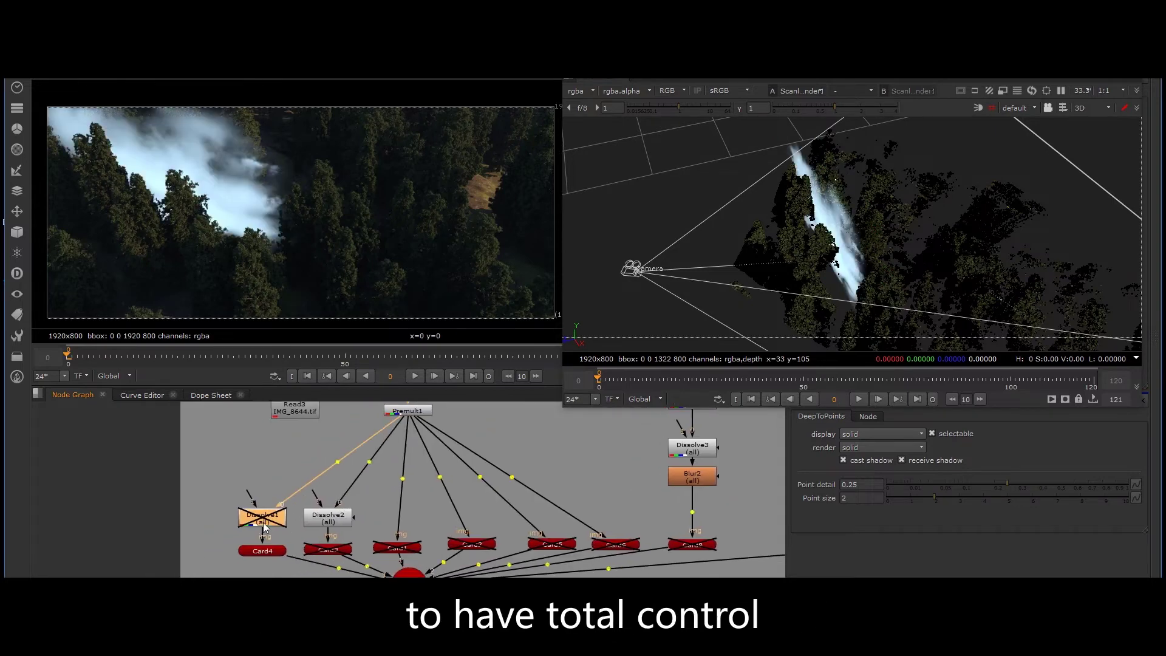
Step: Add a Dissolve node via Tab search, then delete the new Dissolve4
key("Tab")
type("dis")
key("Return")
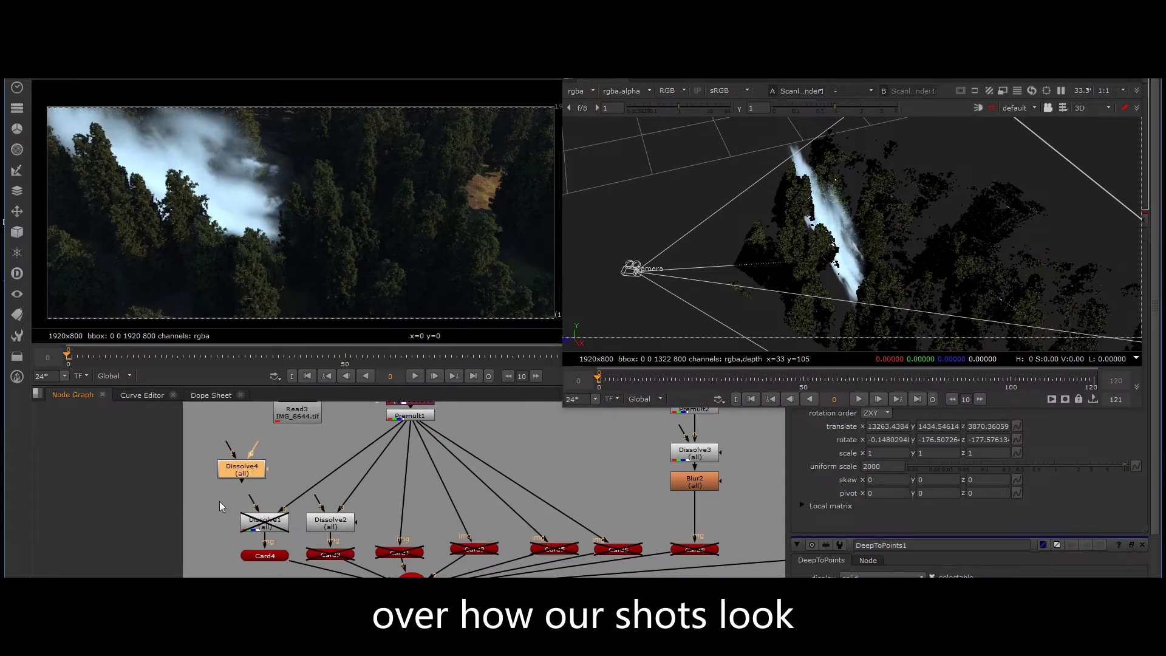
left_click_drag(1015, 73, 935, 146)
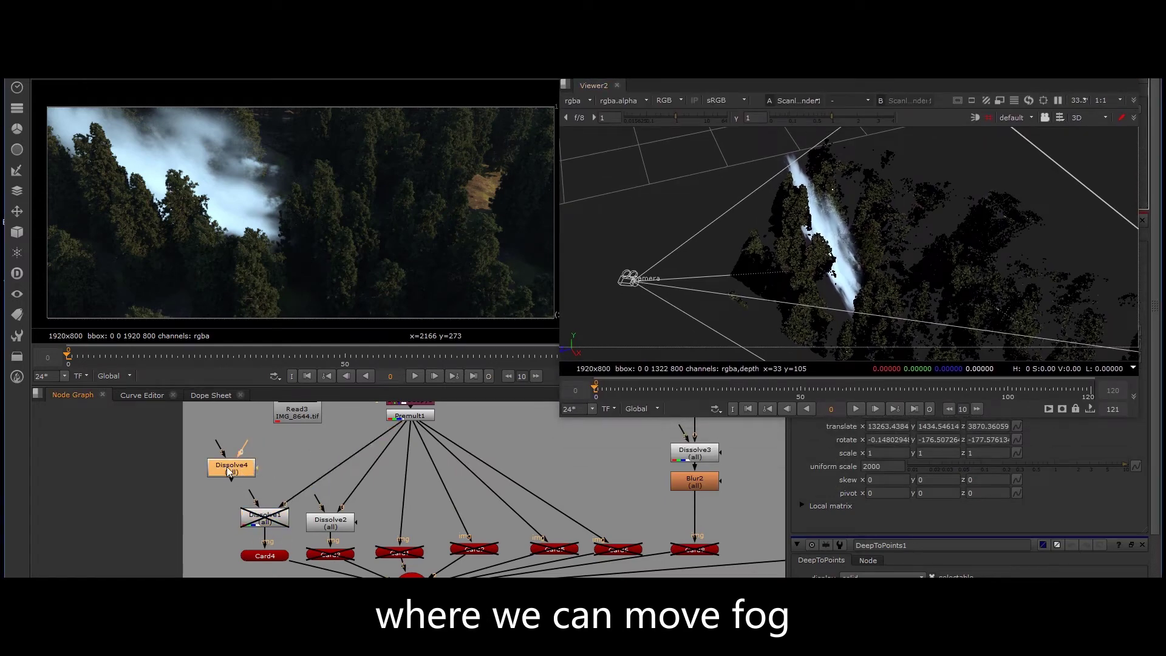
key("Delete")
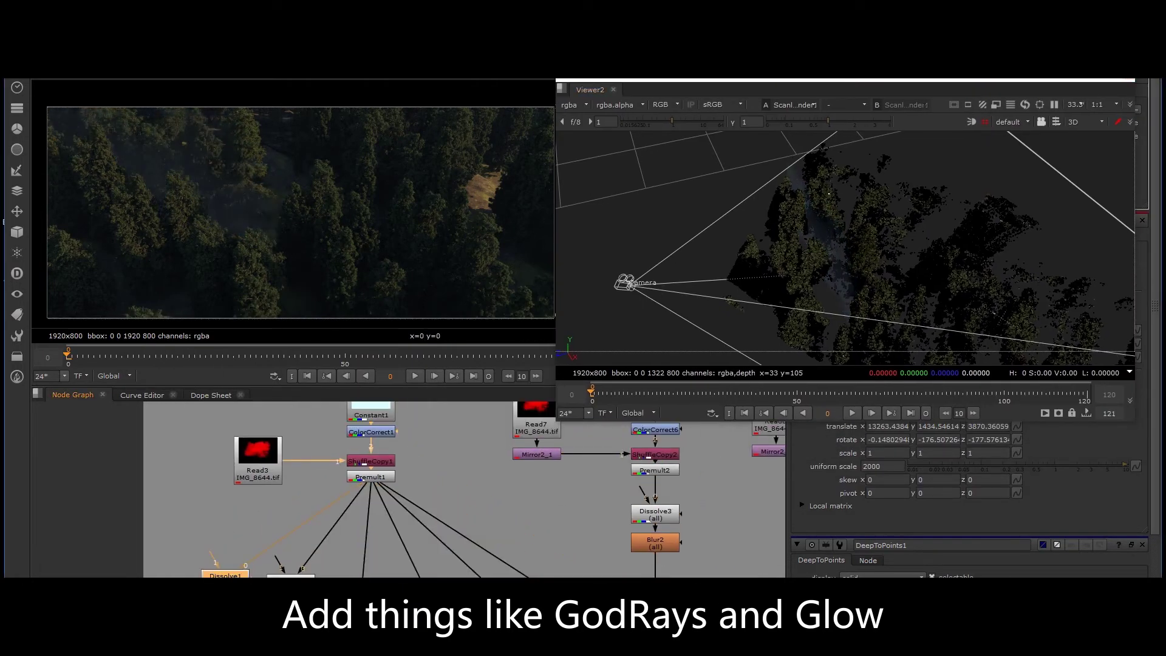
Step: Re-enable the disabled fog cards, Card3 through Card8, with D
scroll(242, 538, "down", 2)
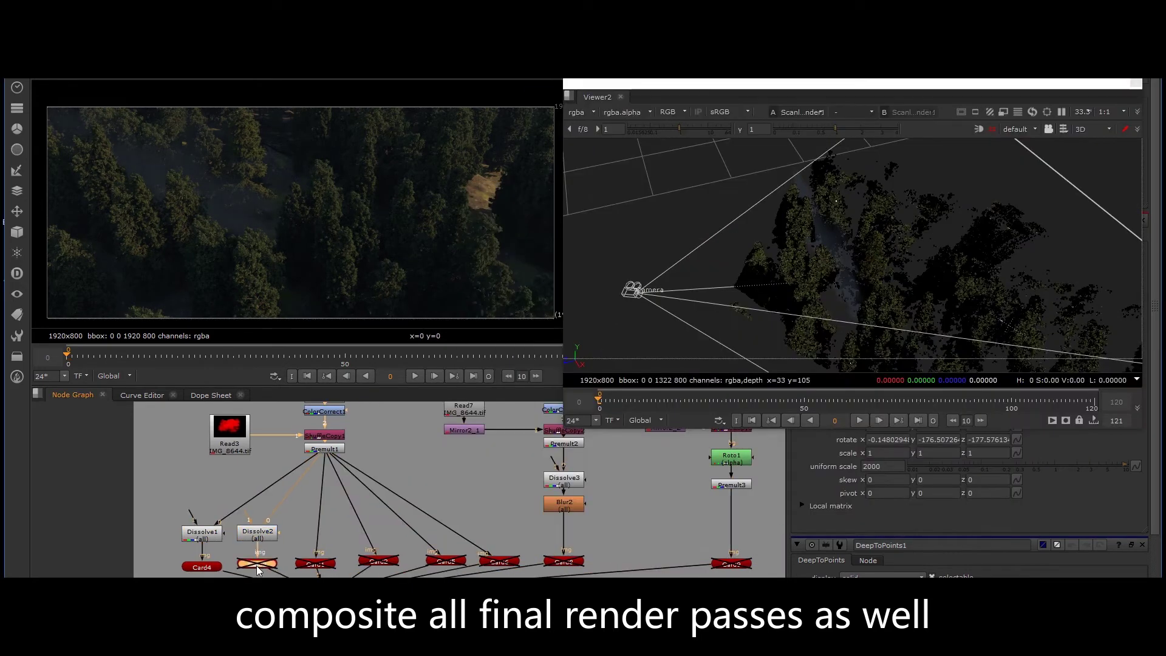
left_click(257, 568)
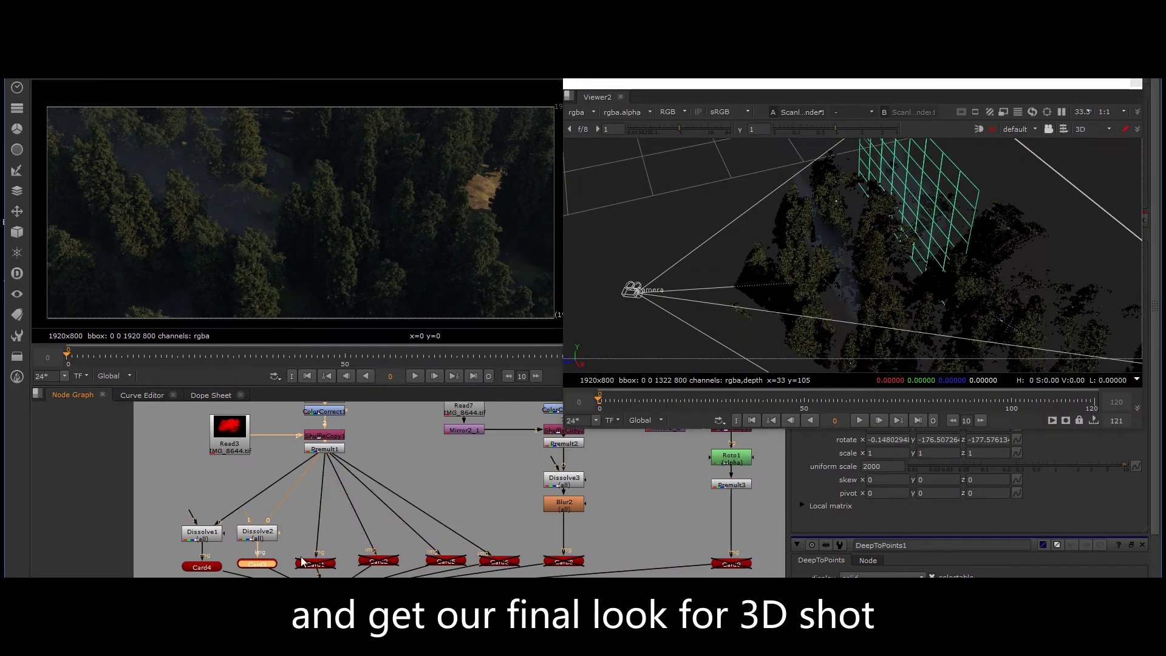
key("d")
left_click(378, 561)
left_click(447, 560, "shift")
left_click(499, 561, "shift")
key("d")
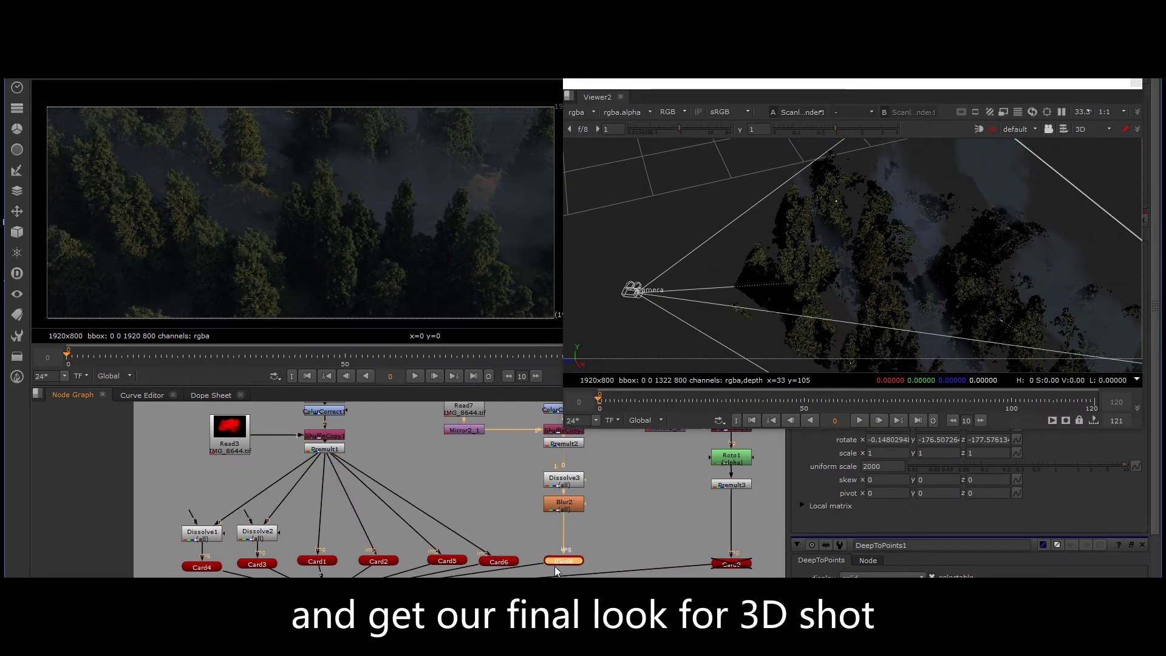
left_click(564, 560)
key("d")
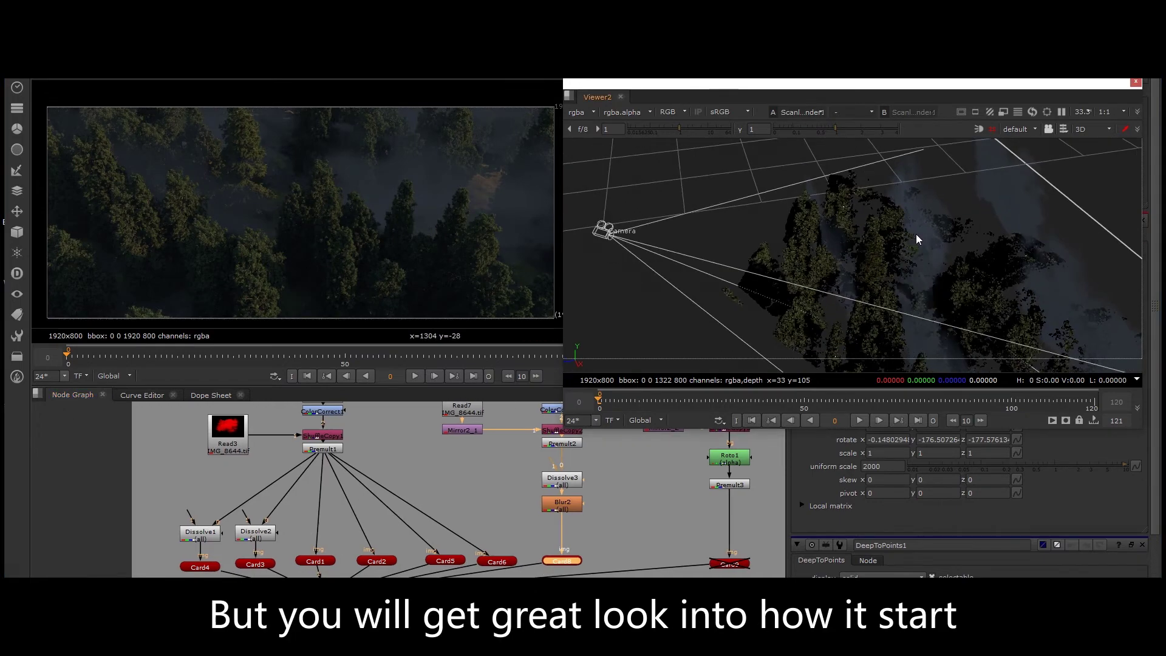